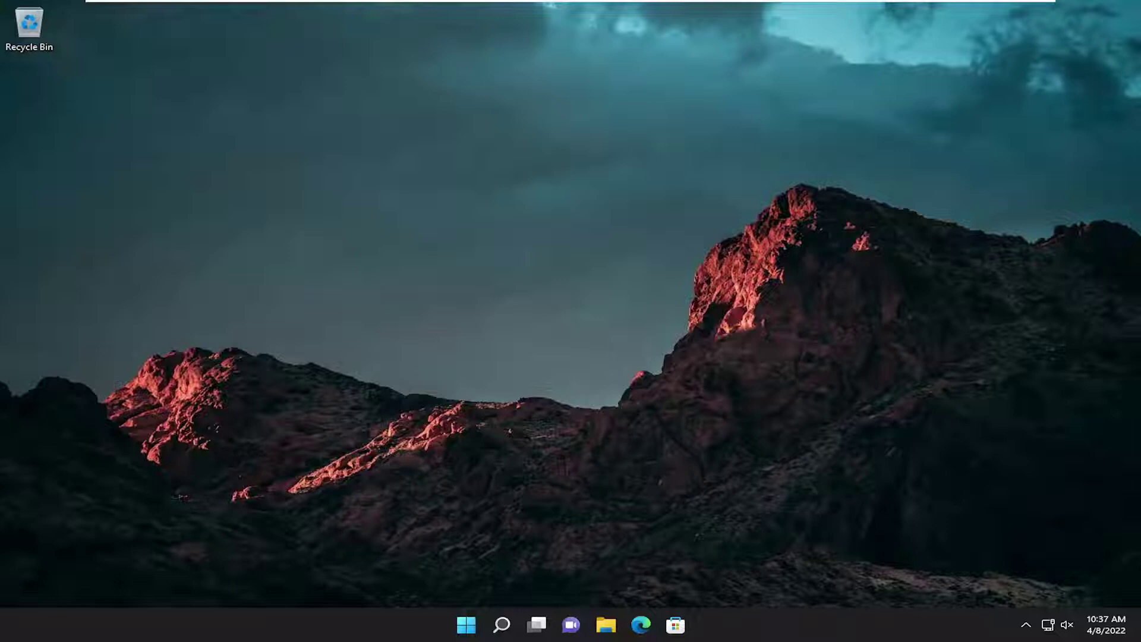
Search 'troubleshoot' and scroll the Other troubleshooters list down to Windows Store Apps
{"action": "left_click", "coordinate": [501, 623]}
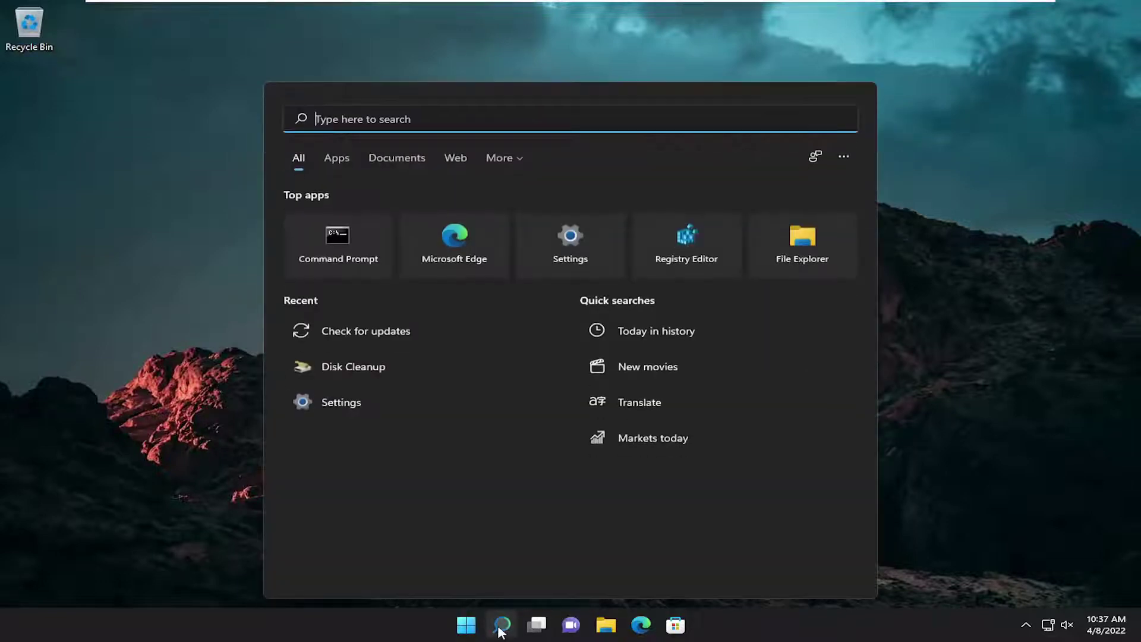
{"action": "type", "text": "troubleshoot"}
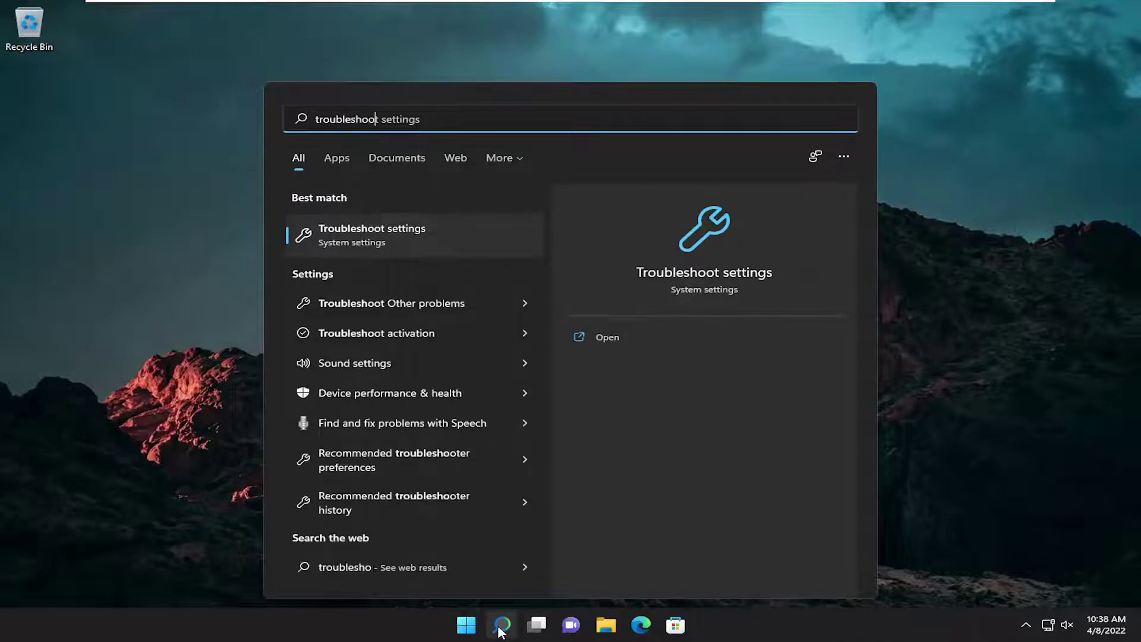
{"action": "left_click", "coordinate": [403, 240]}
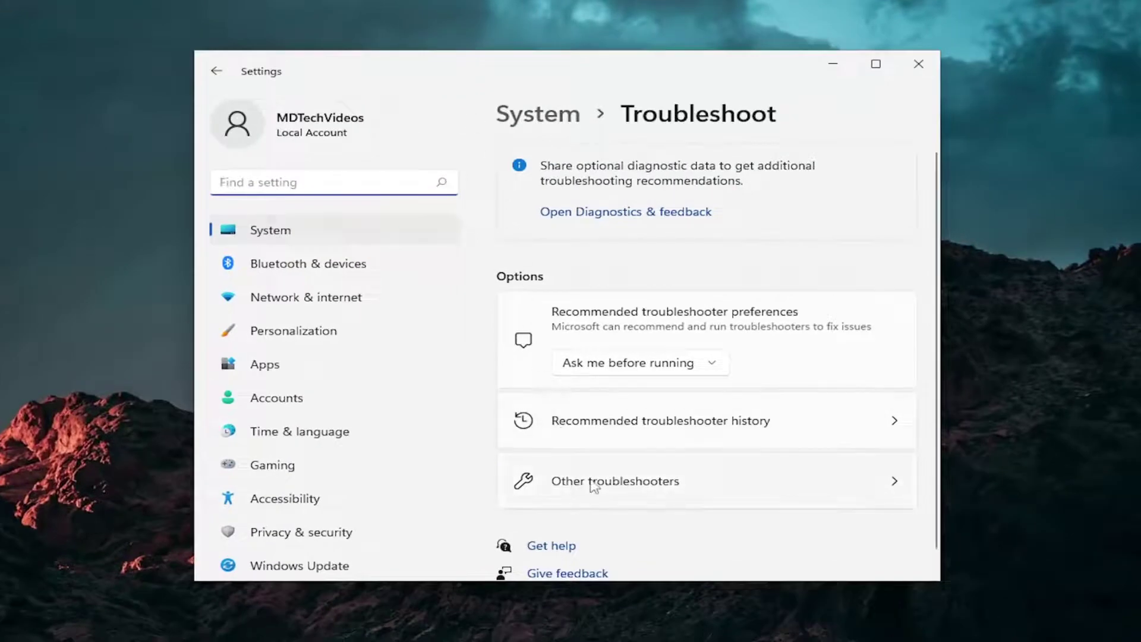
{"action": "left_click", "coordinate": [618, 490]}
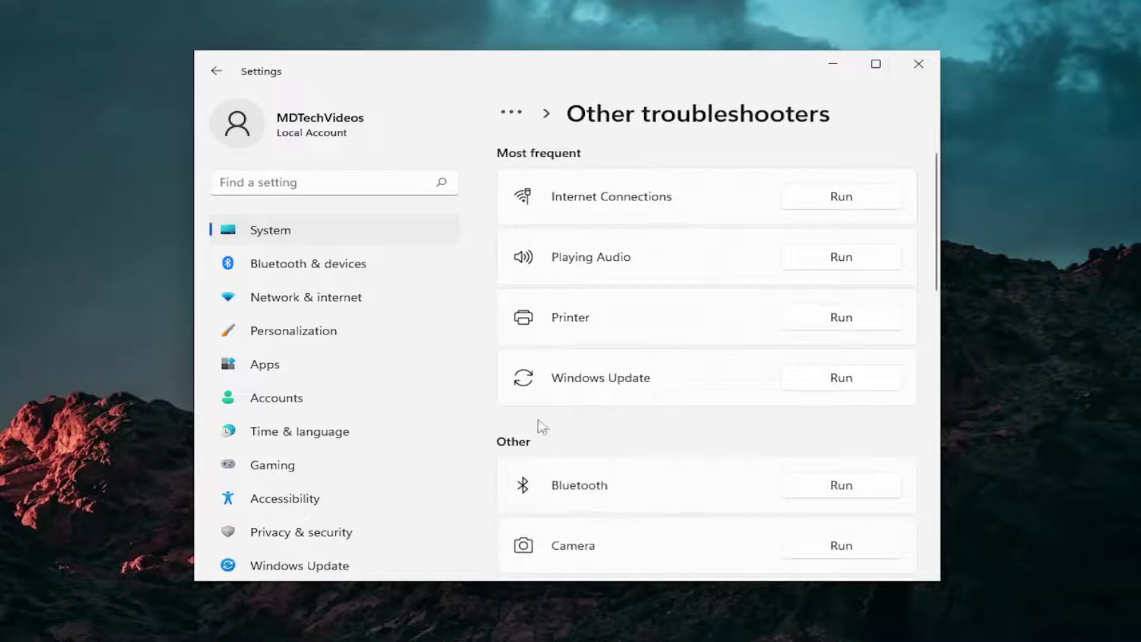
{"action": "scroll", "coordinate": [580, 422], "scroll_direction": "down", "scroll_amount": 5}
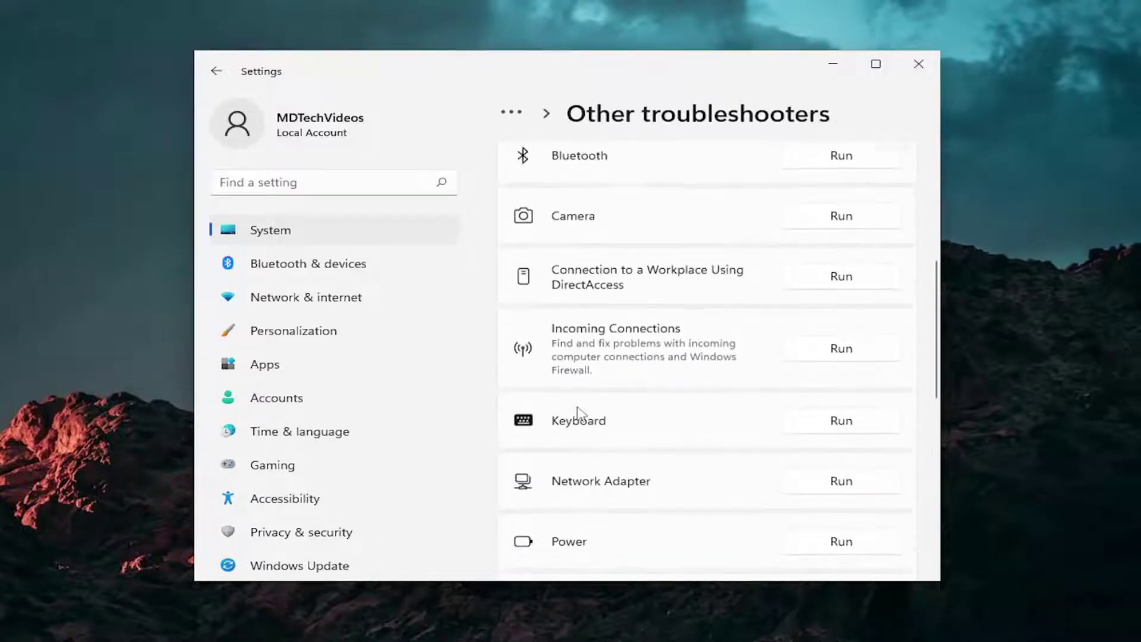
{"action": "scroll", "coordinate": [578, 415], "scroll_direction": "down", "scroll_amount": 8}
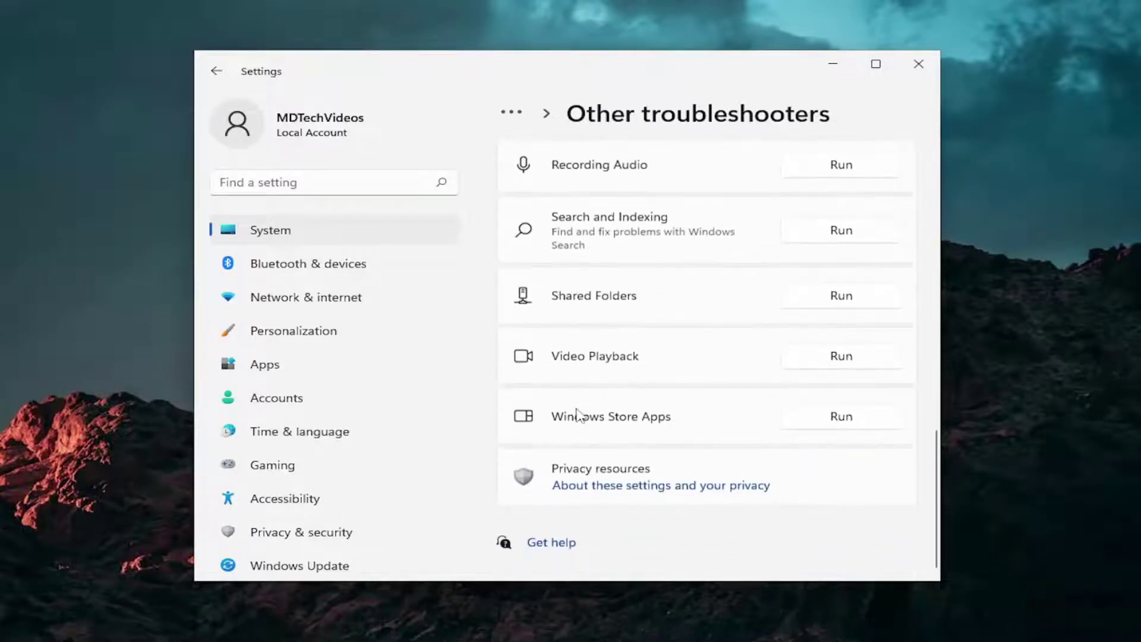
Run the Windows Store Apps troubleshooter and continue without signing in
{"action": "left_click", "coordinate": [842, 417]}
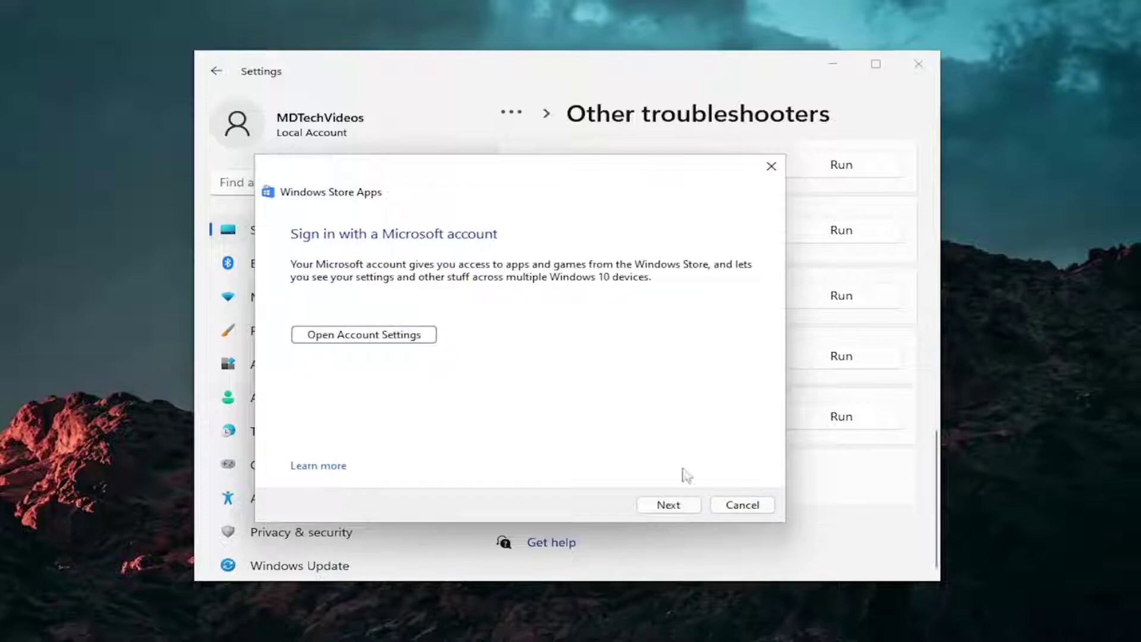
{"action": "left_click", "coordinate": [668, 506]}
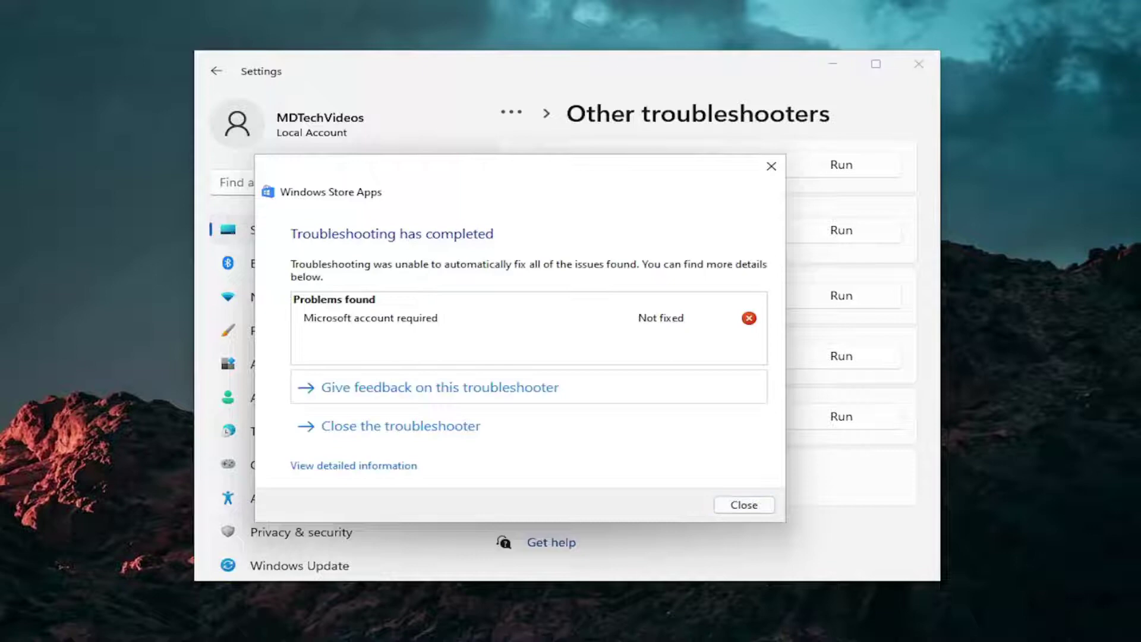
Close the finished troubleshooter and open the installed apps list under Apps
{"action": "left_click", "coordinate": [741, 506]}
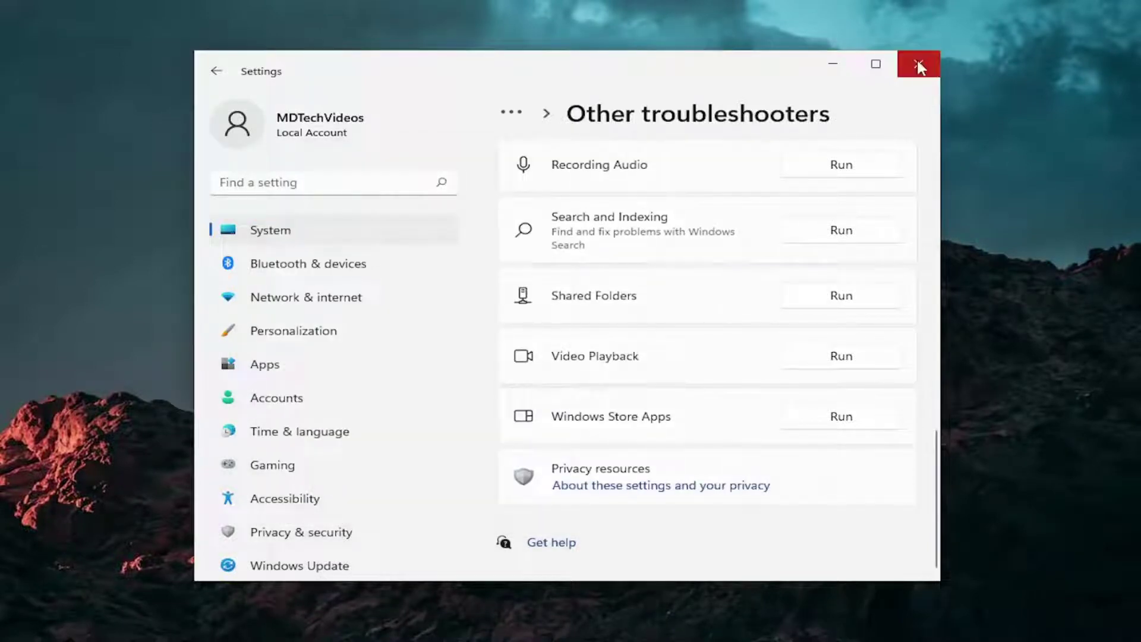
{"action": "left_click", "coordinate": [250, 366]}
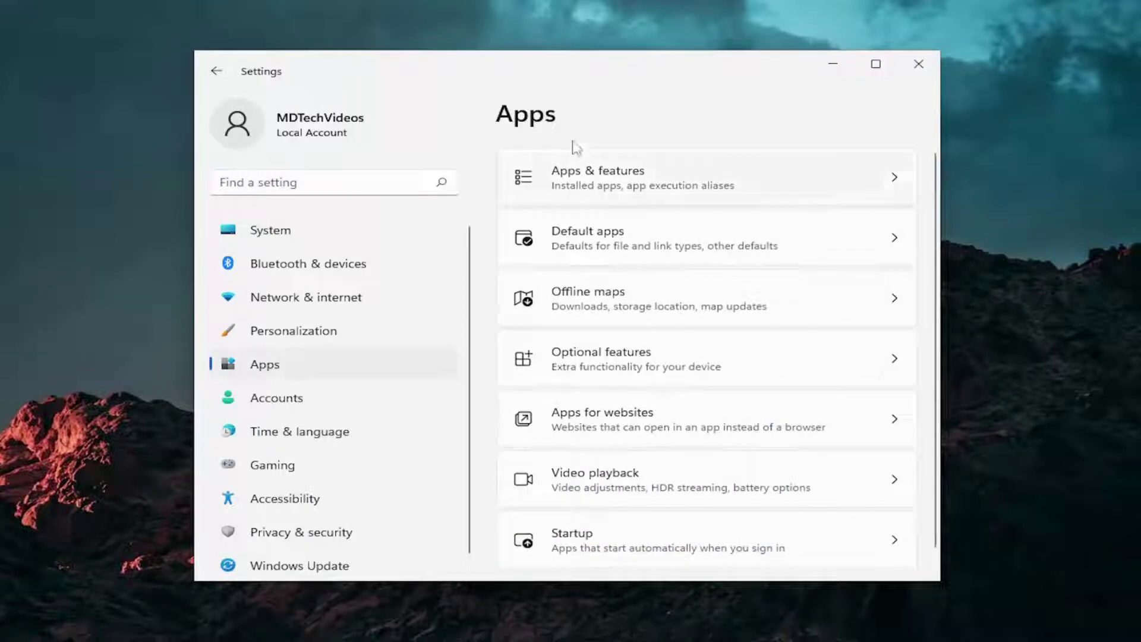
{"action": "left_click", "coordinate": [590, 188]}
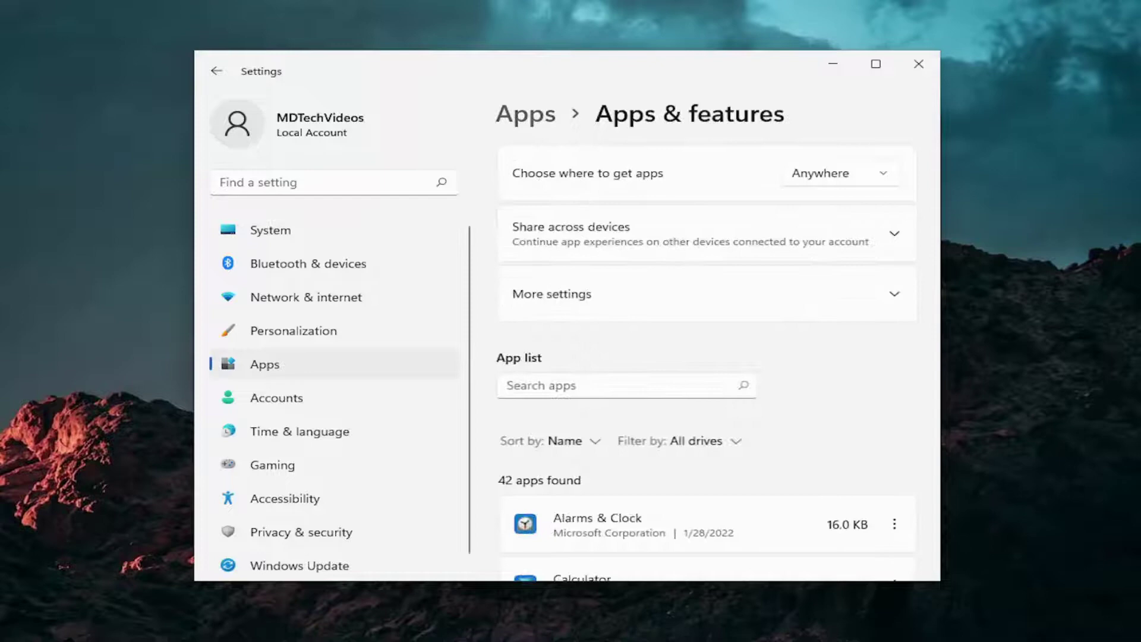
{"action": "key", "text": "super+s"}
{"action": "key", "text": "Escape"}
{"action": "scroll", "coordinate": [731, 303], "scroll_direction": "down", "scroll_amount": 1}
Search the apps list for 'Microsoft store' and repair it from Advanced options
{"action": "left_click", "coordinate": [684, 319]}
{"action": "type", "text": "Microsoft s"}
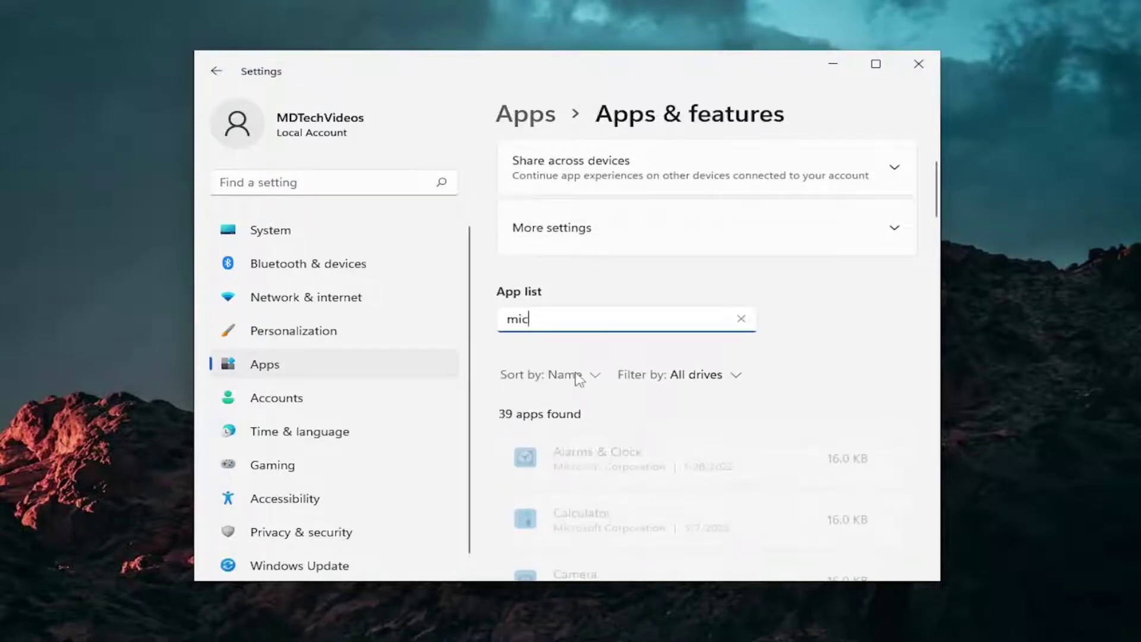
{"action": "type", "text": "tore"}
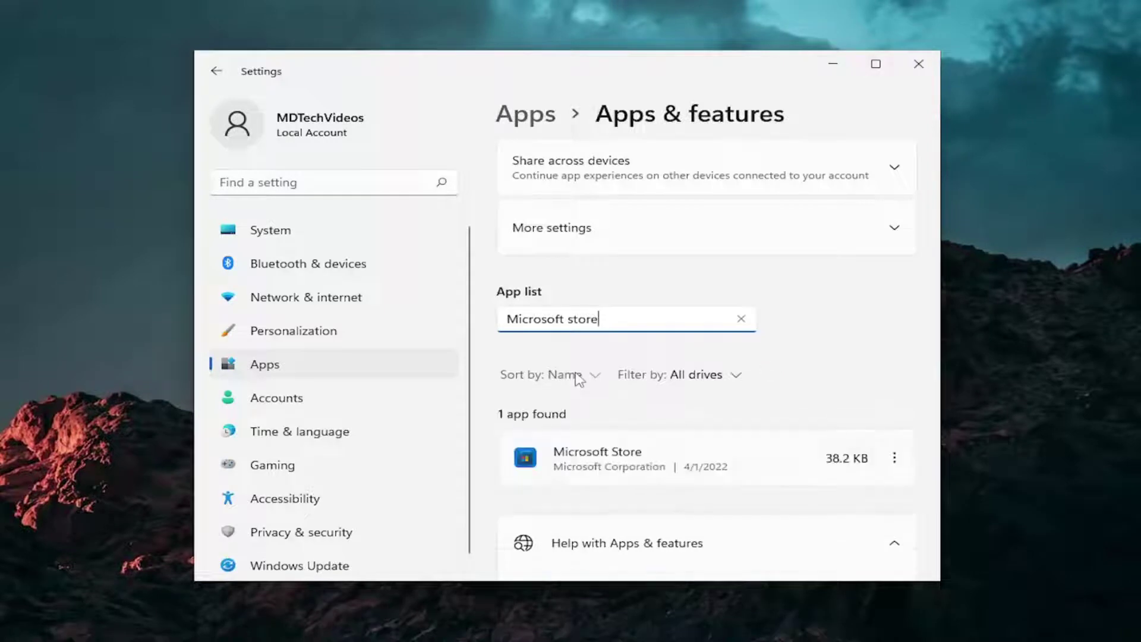
{"action": "scroll", "coordinate": [629, 355], "scroll_direction": "down", "scroll_amount": 1}
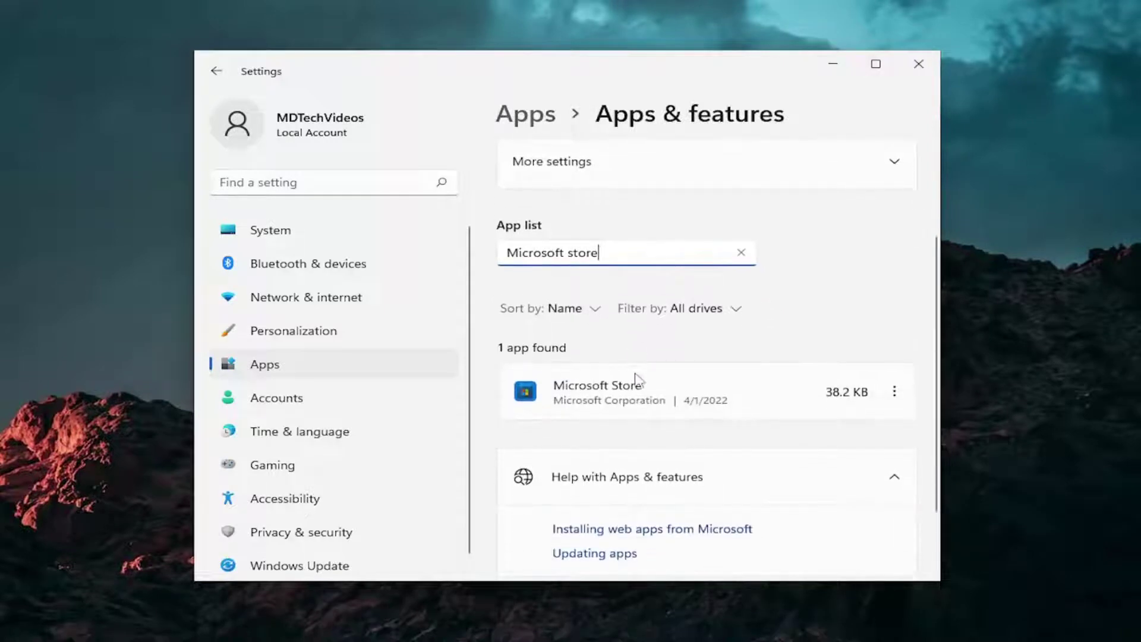
{"action": "left_click", "coordinate": [899, 397]}
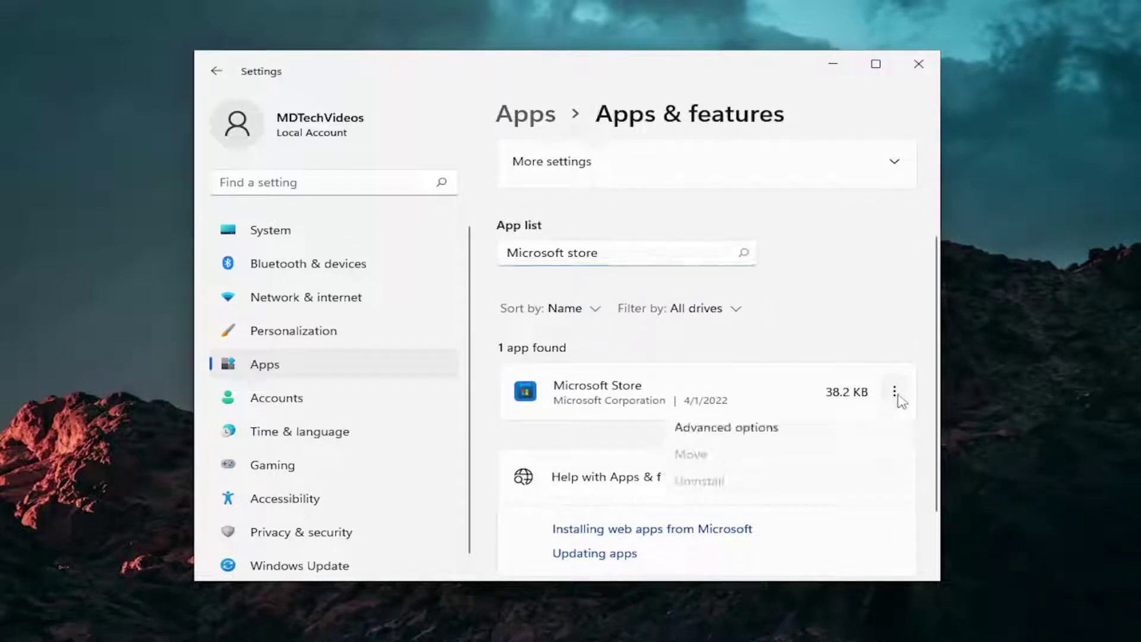
{"action": "left_click", "coordinate": [736, 427]}
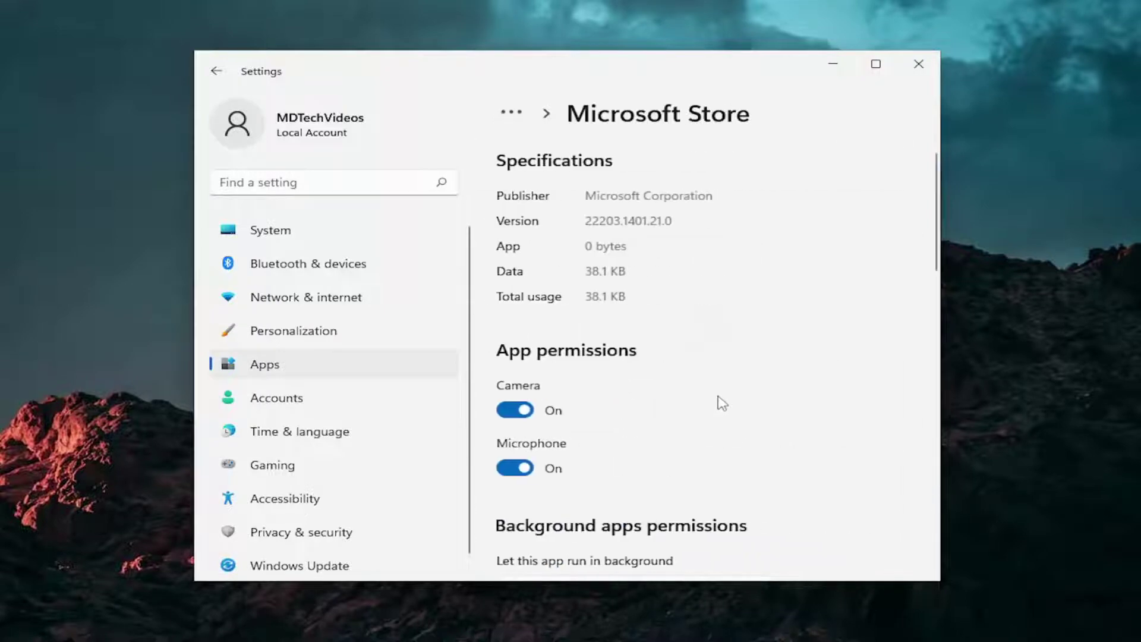
{"action": "scroll", "coordinate": [705, 327], "scroll_direction": "down", "scroll_amount": 5}
{"action": "scroll", "coordinate": [705, 327], "scroll_direction": "down", "scroll_amount": 6}
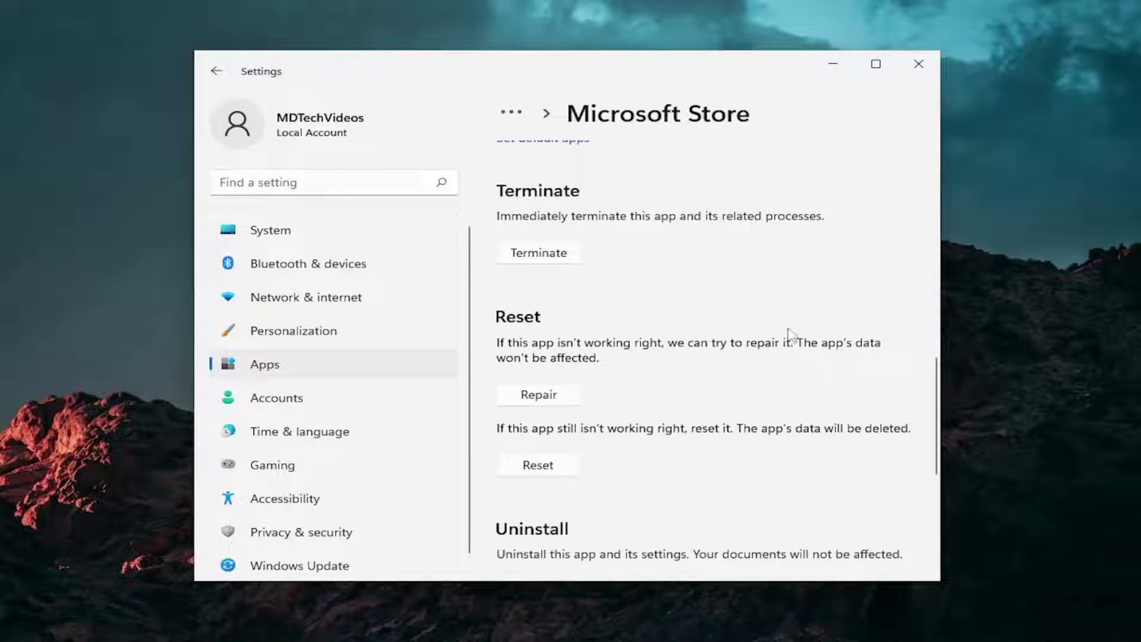
{"action": "left_click", "coordinate": [537, 395]}
Close Settings and restart the computer from the Start button's power menu
{"action": "left_click", "coordinate": [918, 64]}
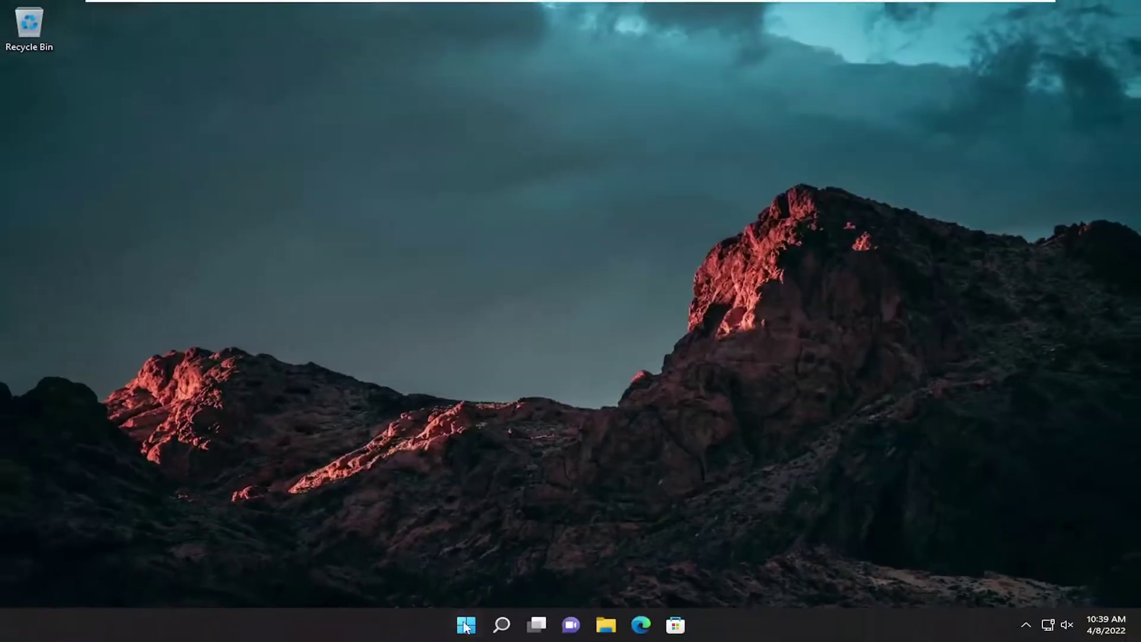
{"action": "right_click", "coordinate": [466, 625]}
{"action": "mouse_move", "coordinate": [465, 562]}
{"action": "left_click", "coordinate": [576, 594]}
Search 'apps and fea' to open the Apps & features settings page
{"action": "left_click", "coordinate": [498, 627]}
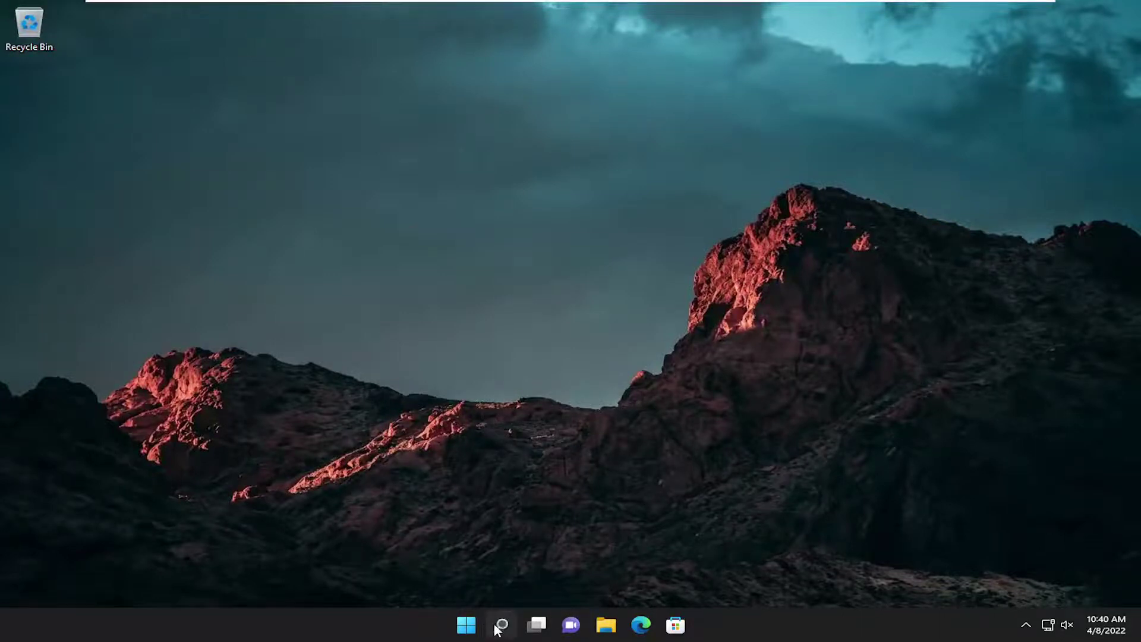
{"action": "type", "text": "apps and fea"}
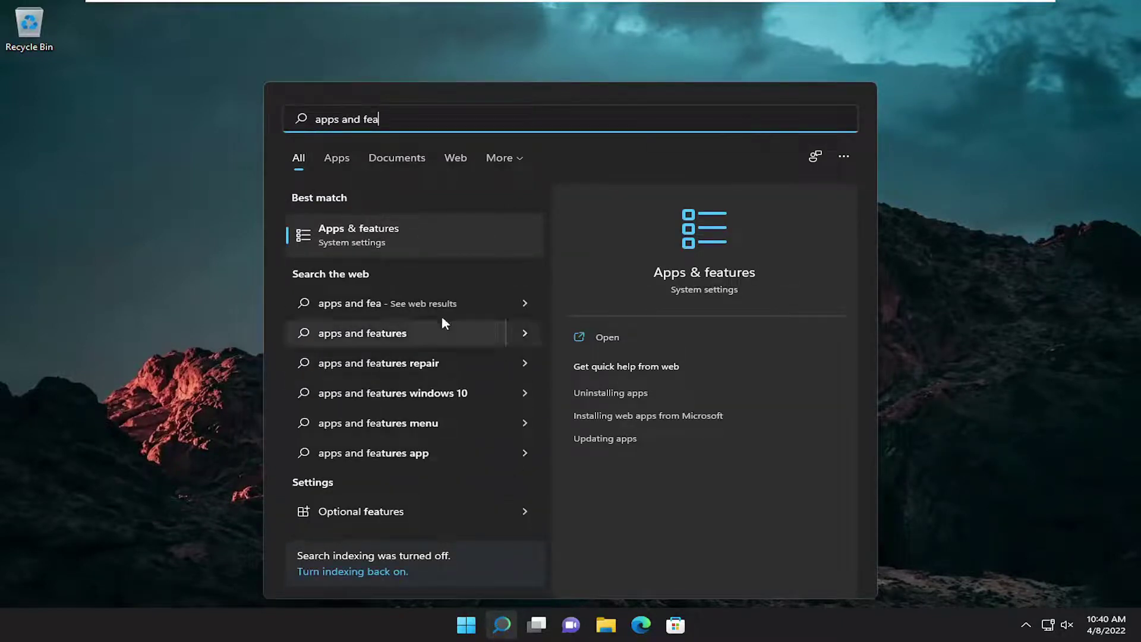
{"action": "left_click", "coordinate": [368, 238]}
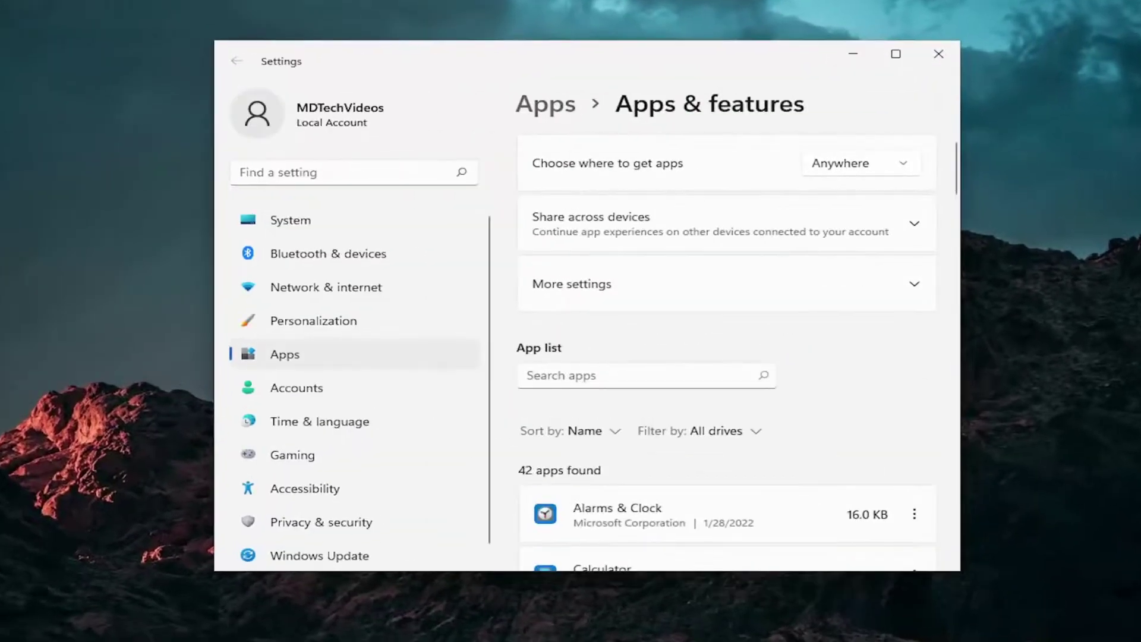
Filter for 'microsoft store' and scroll its Advanced options to the Reset section
{"action": "type", "text": "mic"}
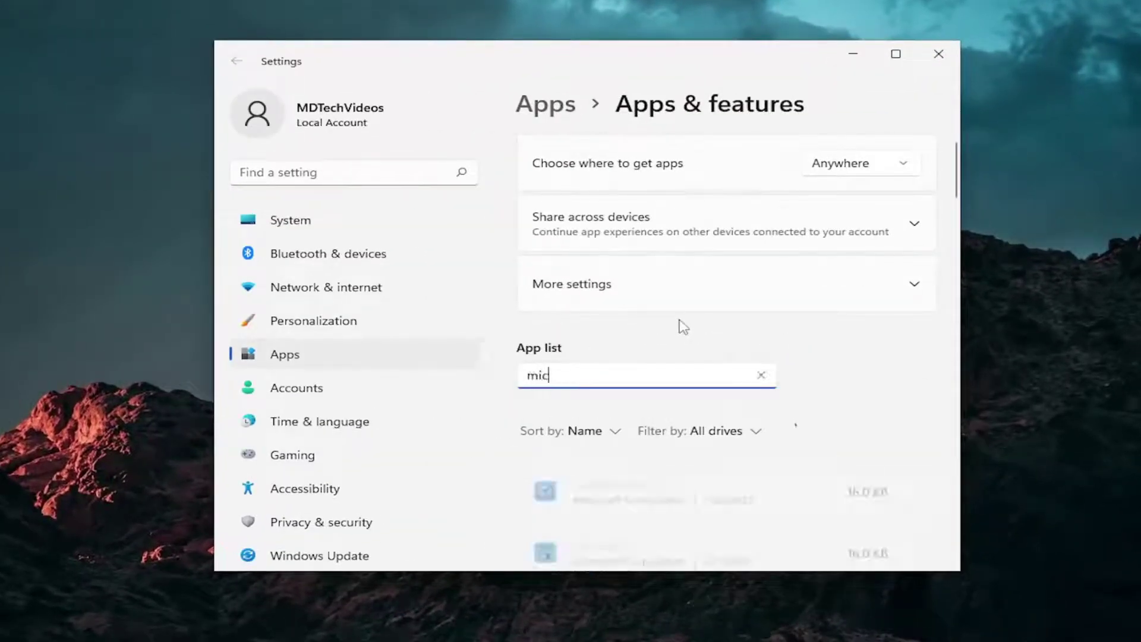
{"action": "type", "text": "rosoft store"}
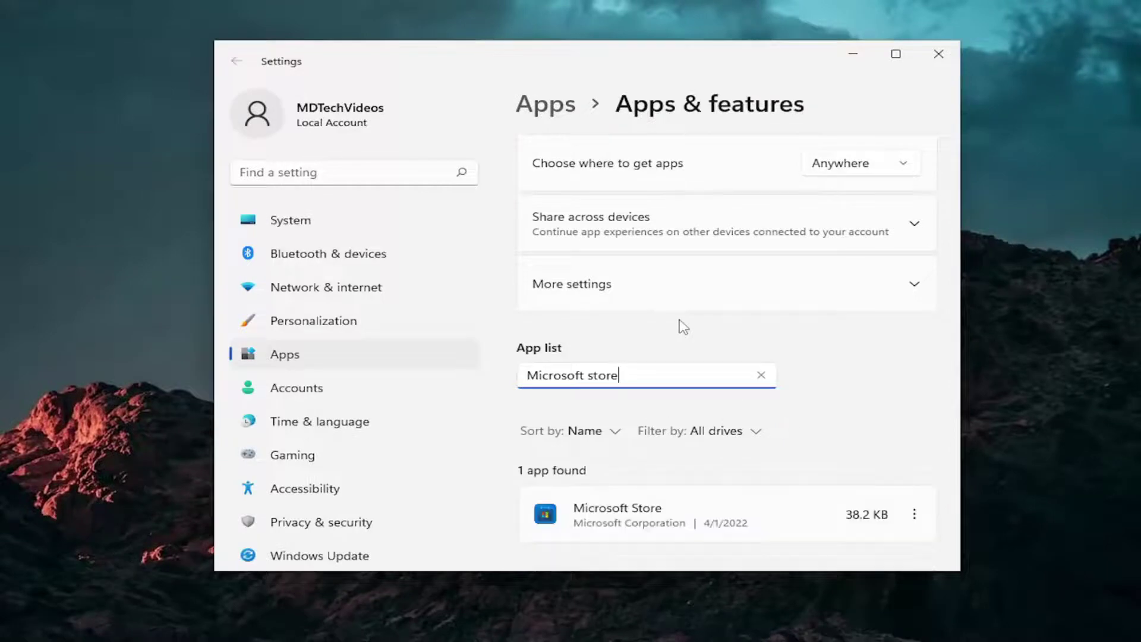
{"action": "scroll", "coordinate": [886, 428], "scroll_direction": "down", "scroll_amount": 2}
{"action": "left_click", "coordinate": [914, 383]}
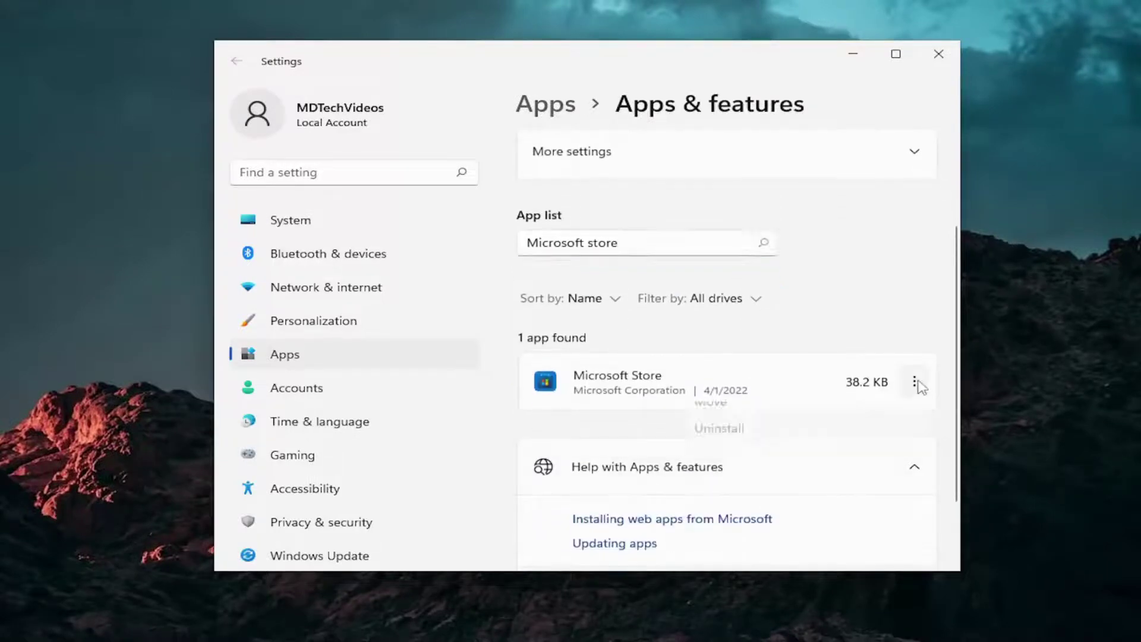
{"action": "left_click", "coordinate": [723, 419]}
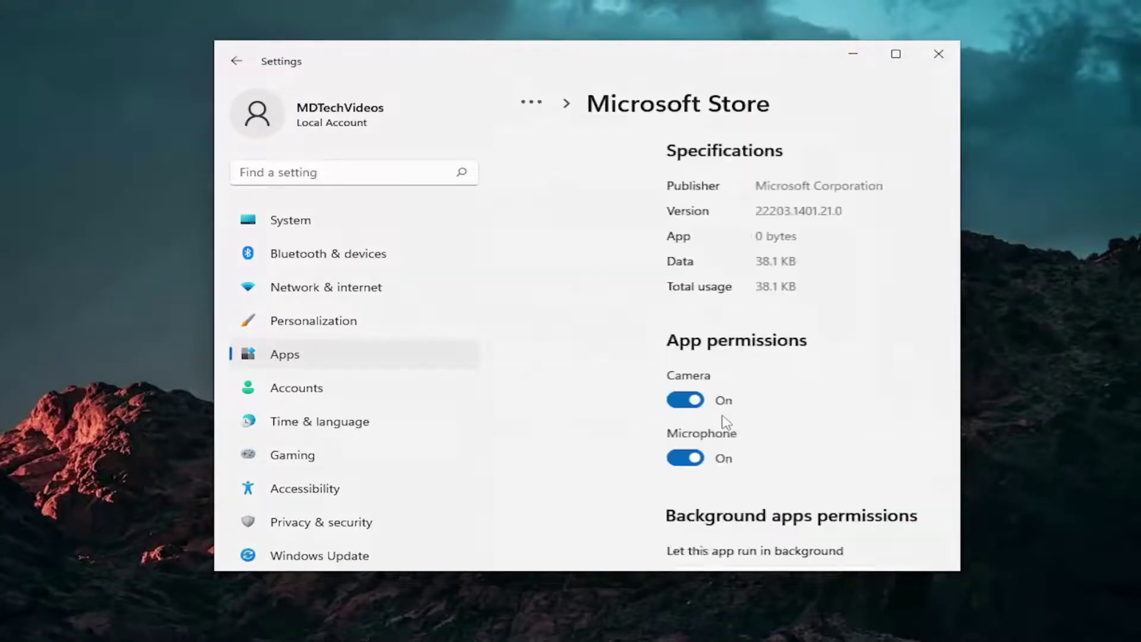
{"action": "scroll", "coordinate": [707, 414], "scroll_direction": "down", "scroll_amount": 4}
{"action": "scroll", "coordinate": [707, 412], "scroll_direction": "down", "scroll_amount": 7}
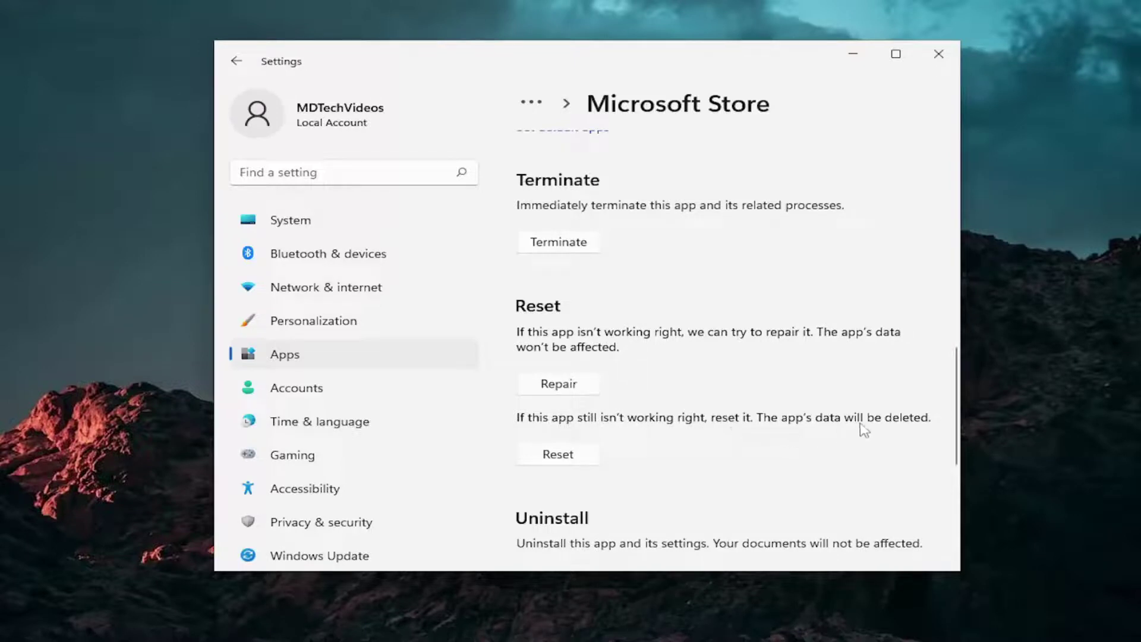
Reset Microsoft Store, confirming deletion of its app data
{"action": "left_click", "coordinate": [563, 455]}
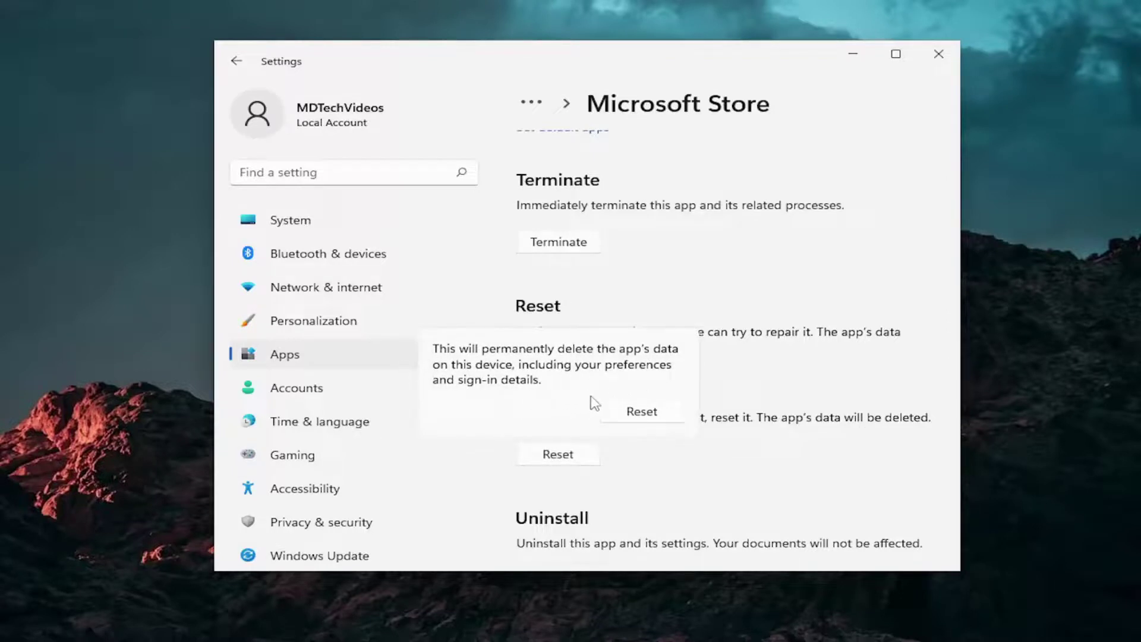
{"action": "left_click", "coordinate": [635, 411]}
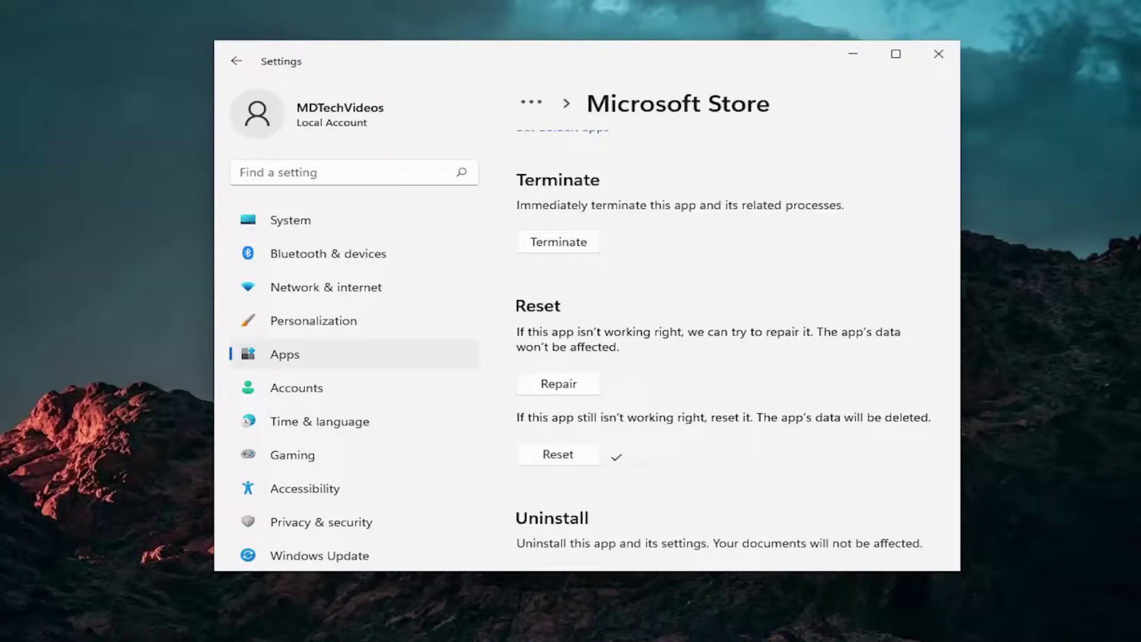
Close Settings, then launch Microsoft Store from search and close it again
{"action": "left_click", "coordinate": [938, 54]}
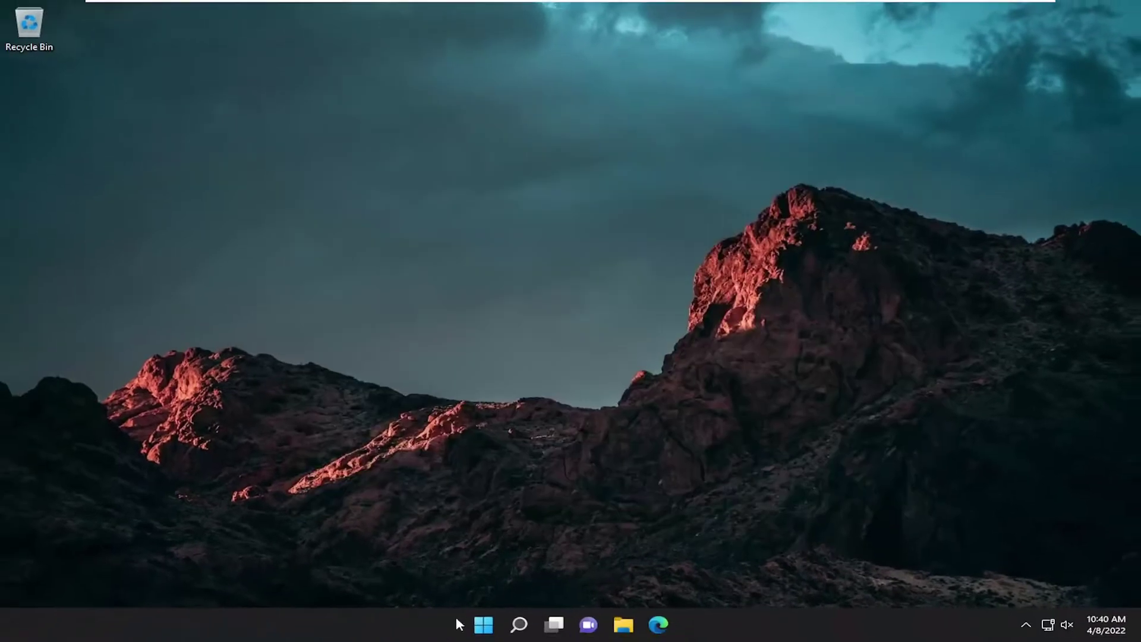
{"action": "left_click", "coordinate": [519, 625]}
{"action": "type", "text": "mi"}
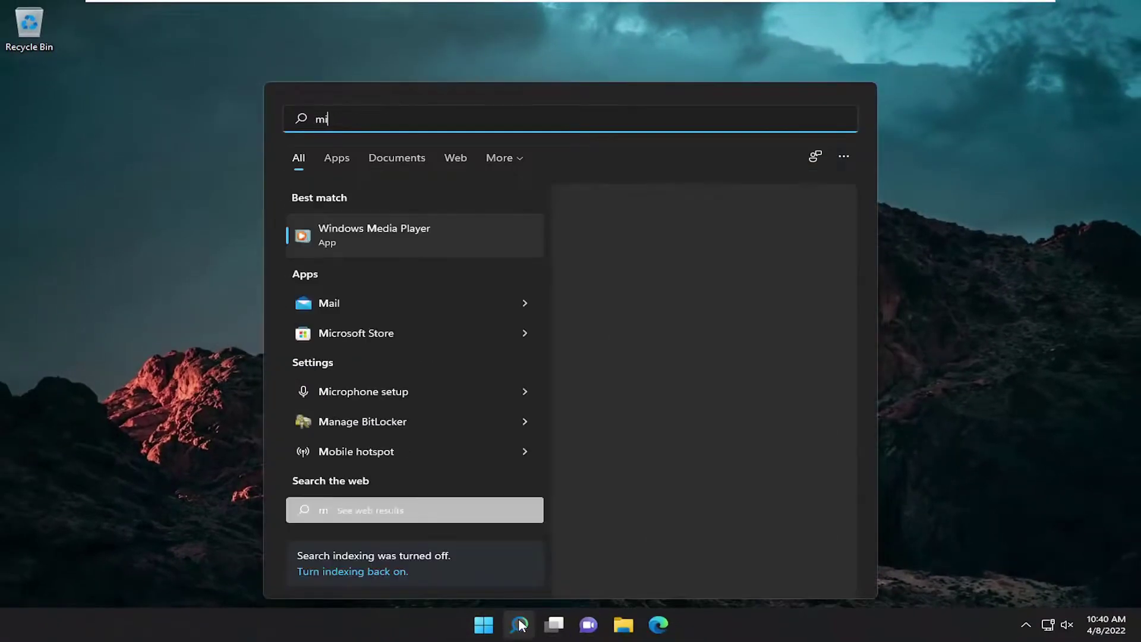
{"action": "type", "text": "crosoft"}
{"action": "key", "text": "Return"}
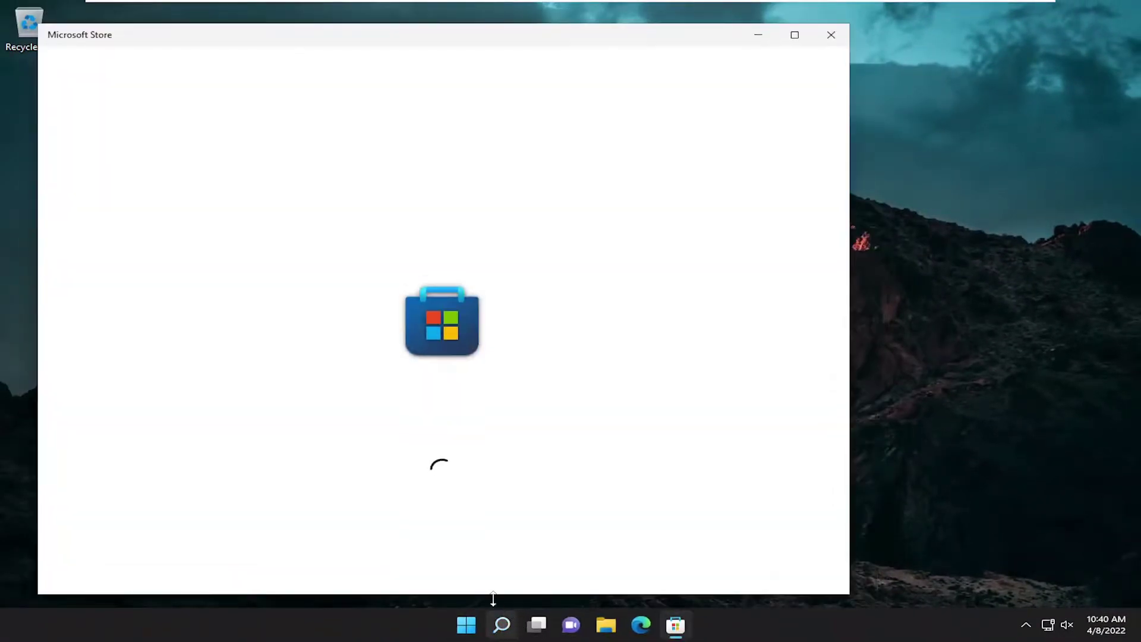
{"action": "left_click_drag", "start_coordinate": [502, 45], "coordinate": [606, 43]}
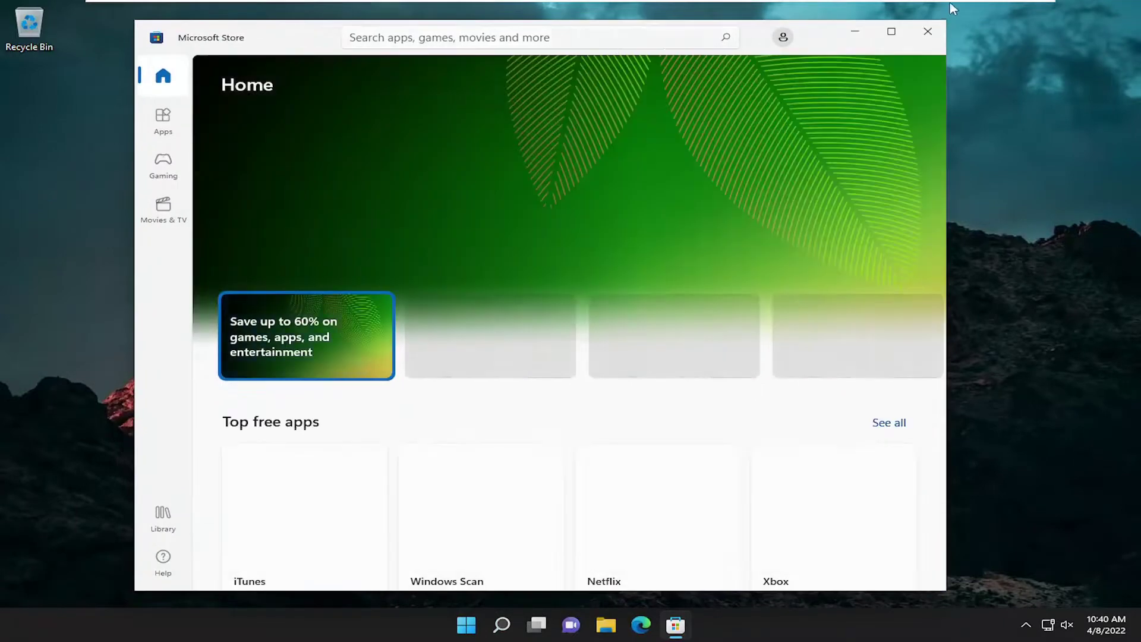
{"action": "left_click", "coordinate": [929, 27]}
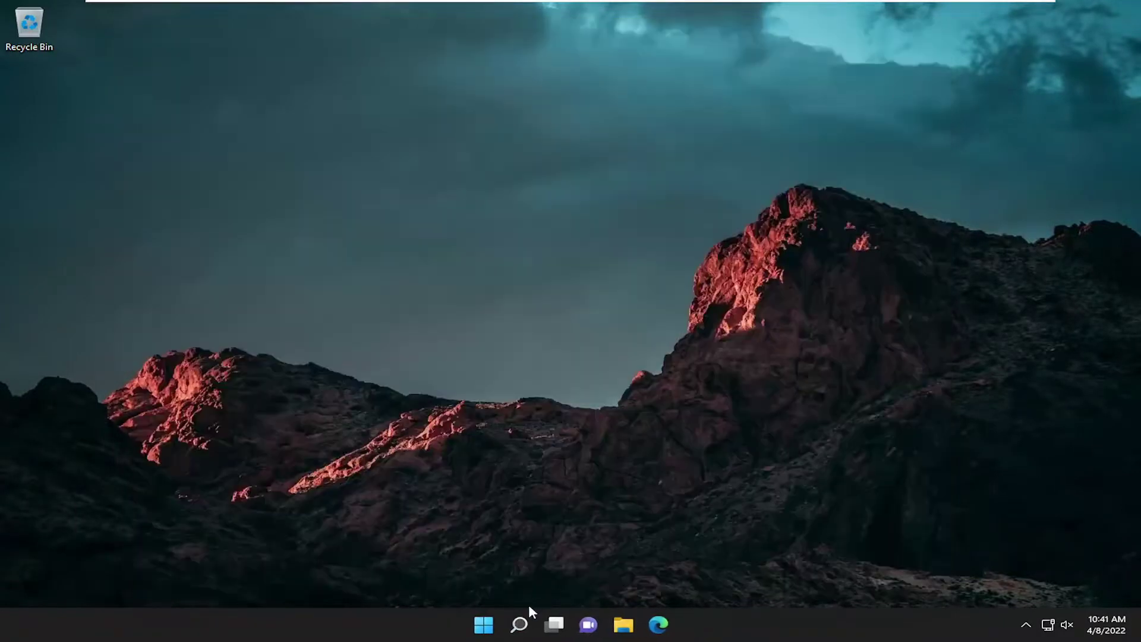
Run wsreset from search and close the Microsoft Store window it reopens
{"action": "left_click", "coordinate": [521, 624]}
{"action": "type", "text": "wsr"}
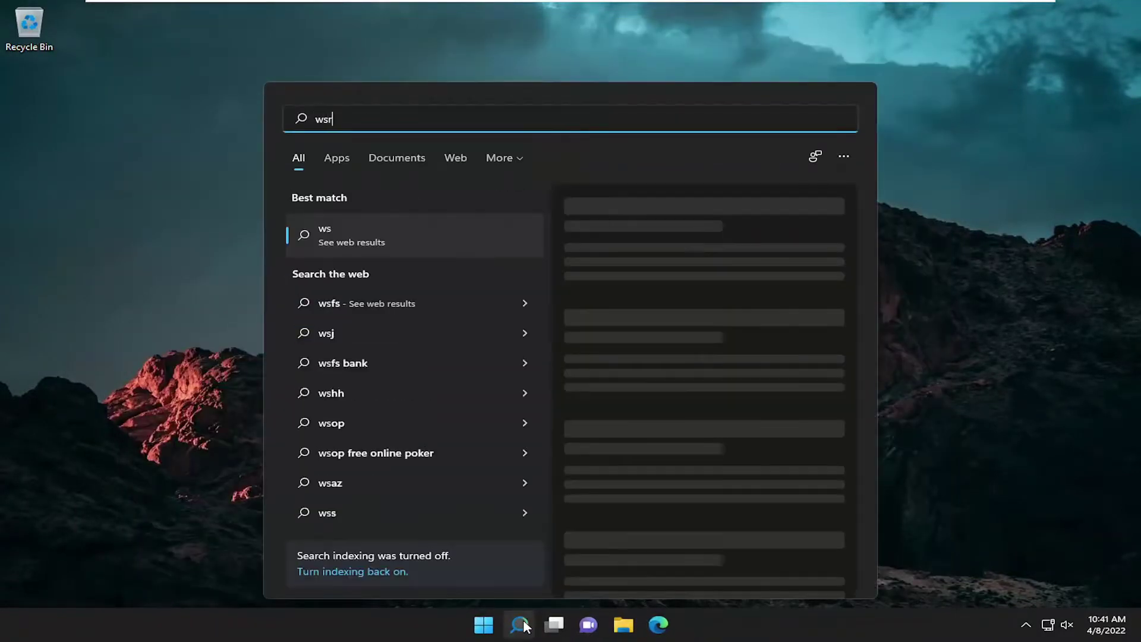
{"action": "type", "text": "eset"}
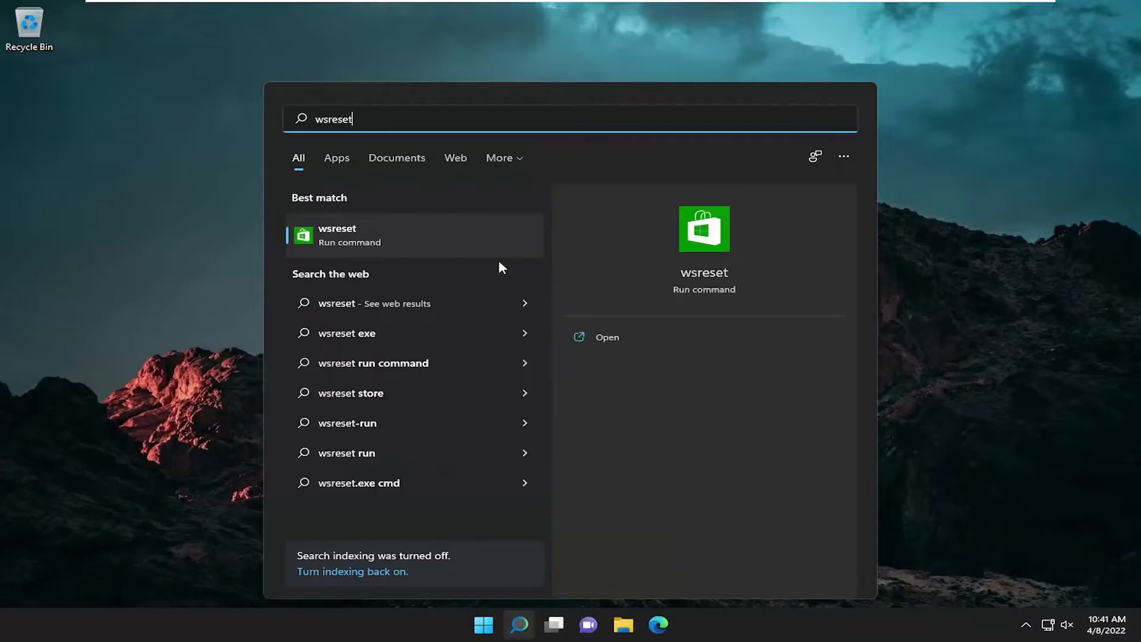
{"action": "left_click", "coordinate": [359, 237]}
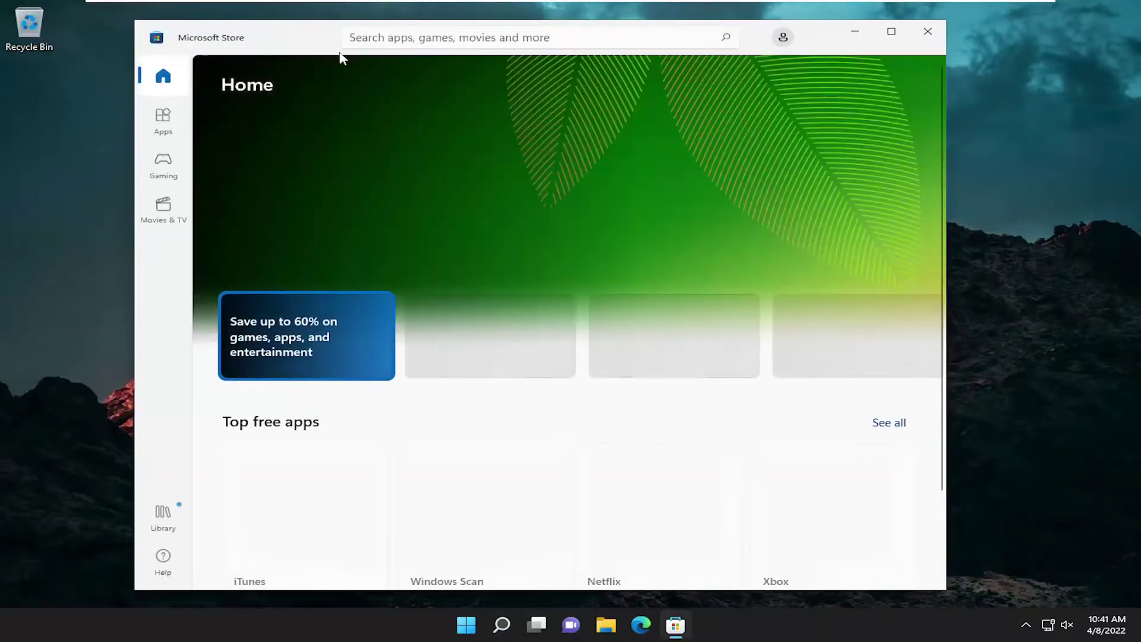
{"action": "left_click_drag", "start_coordinate": [308, 31], "coordinate": [435, 32]}
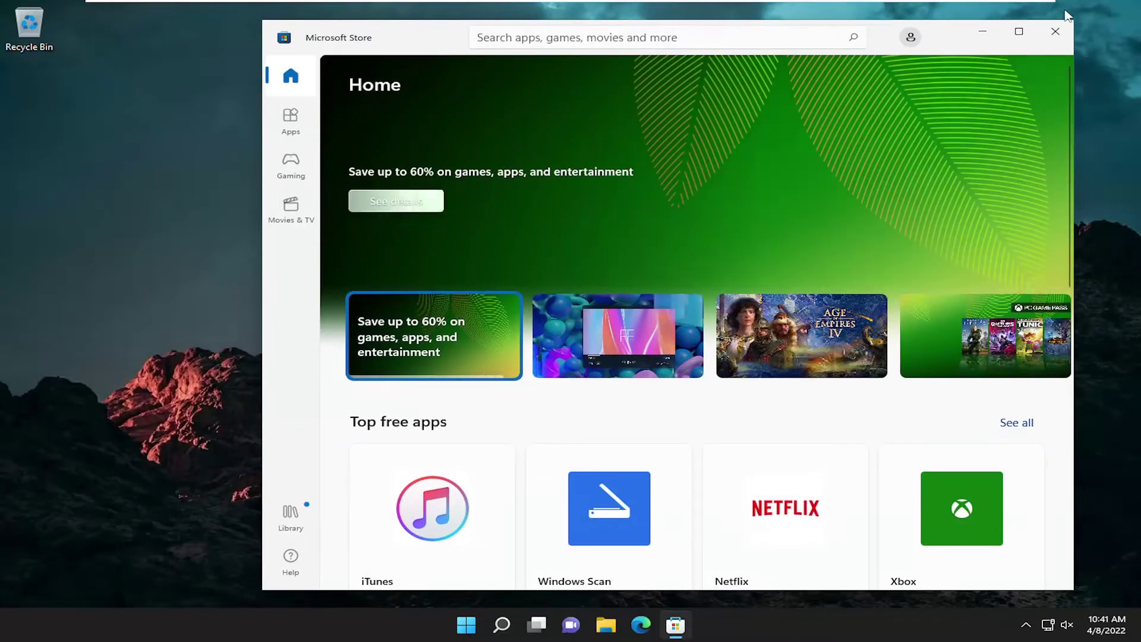
{"action": "left_click", "coordinate": [1061, 38]}
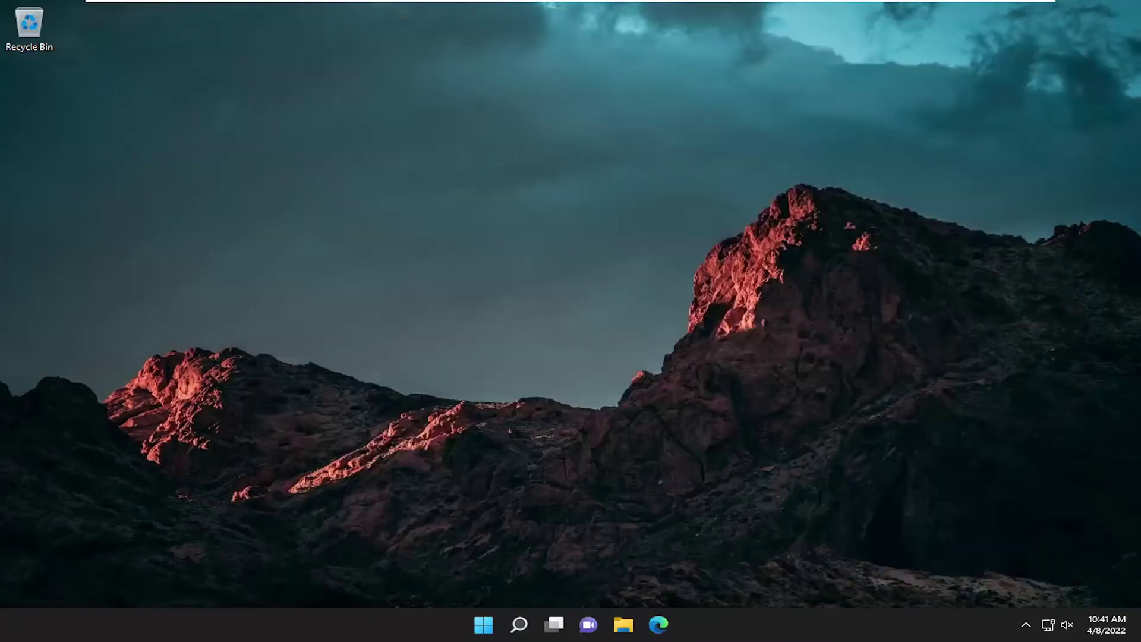